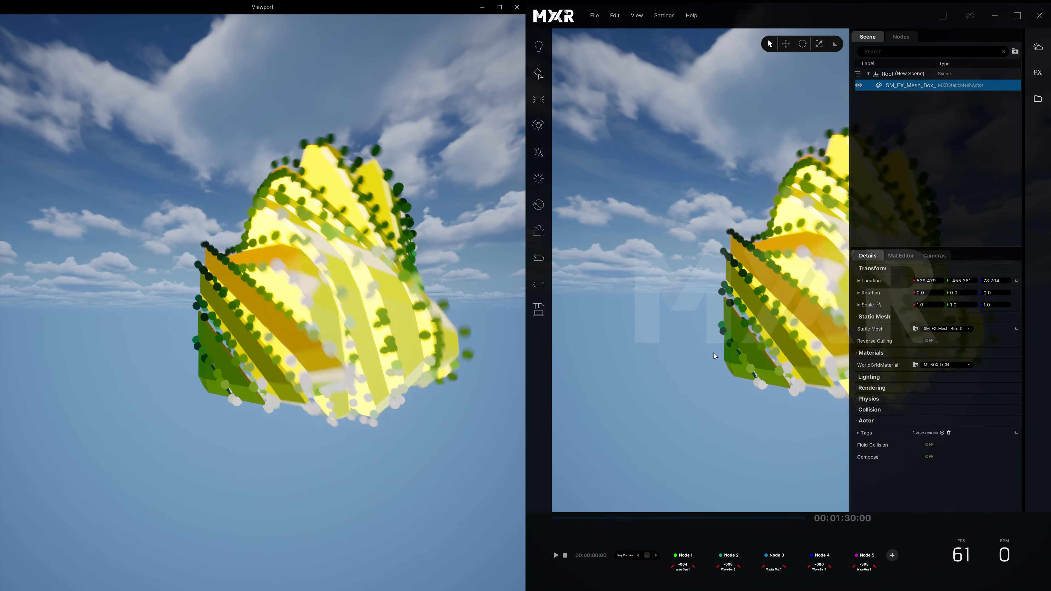
# Step: Show the separate viewport full screen, close it, and maximize the main MXR window
pyautogui.click(510, 29)
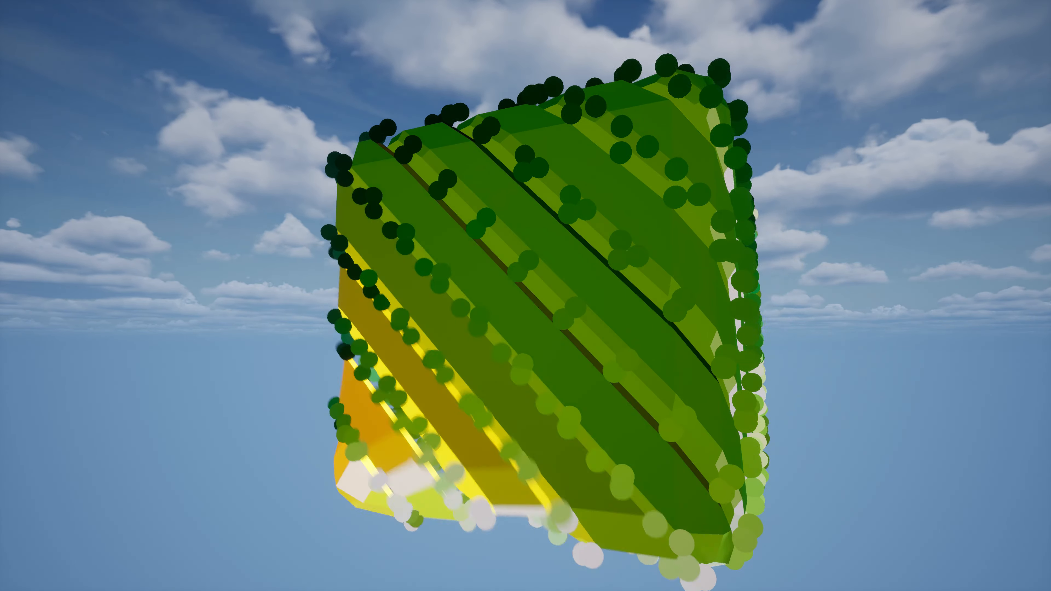
pyautogui.hotkey('alt', 'Tab')
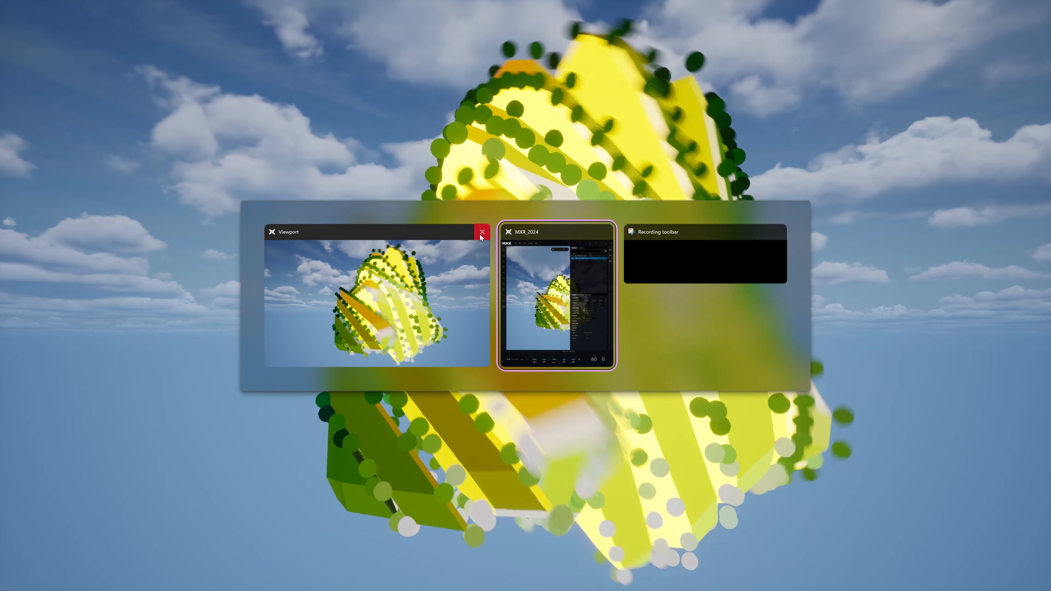
pyautogui.click(482, 233)
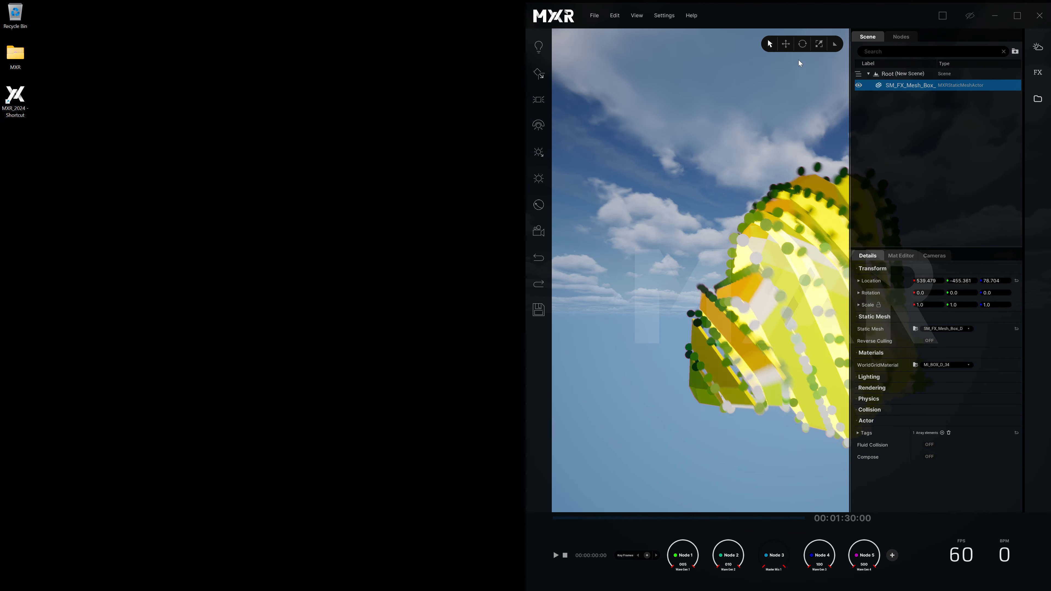
pyautogui.press('super+Left')
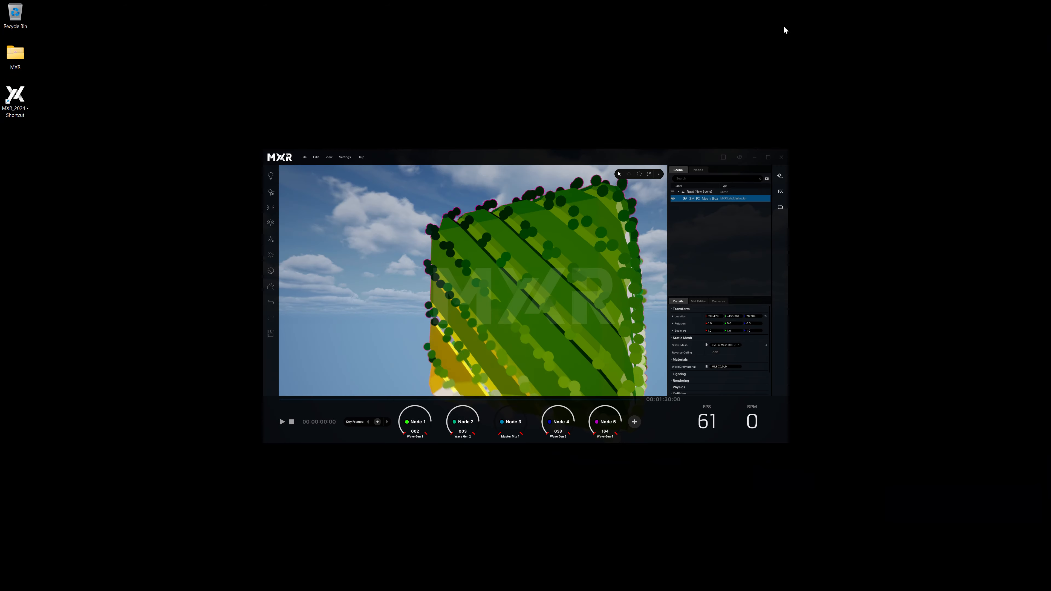
pyautogui.click(769, 157)
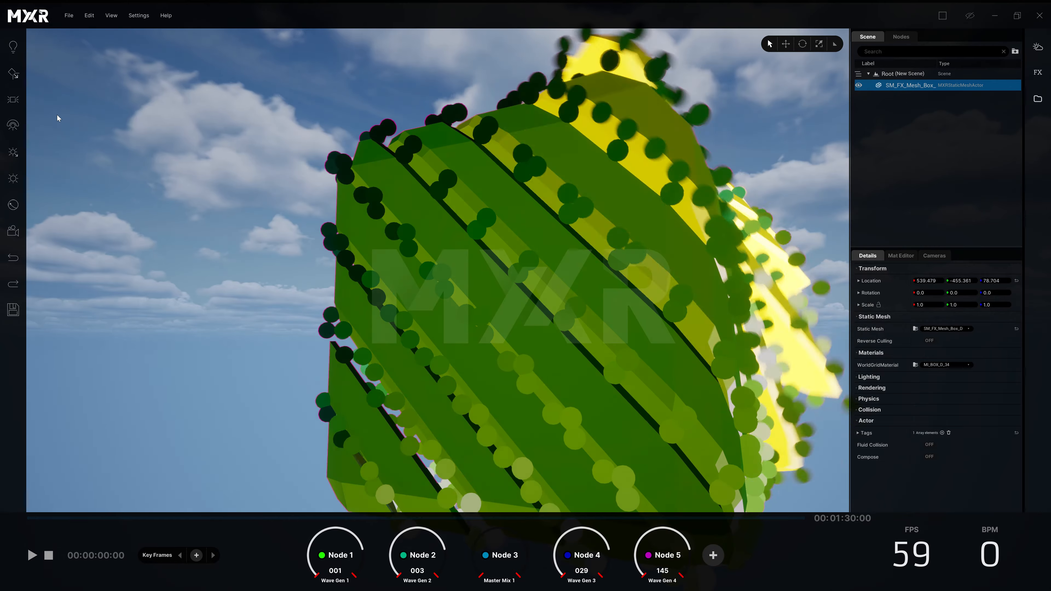
# Step: Add a camera to the scene and reset its location to the origin
pyautogui.click(111, 15)
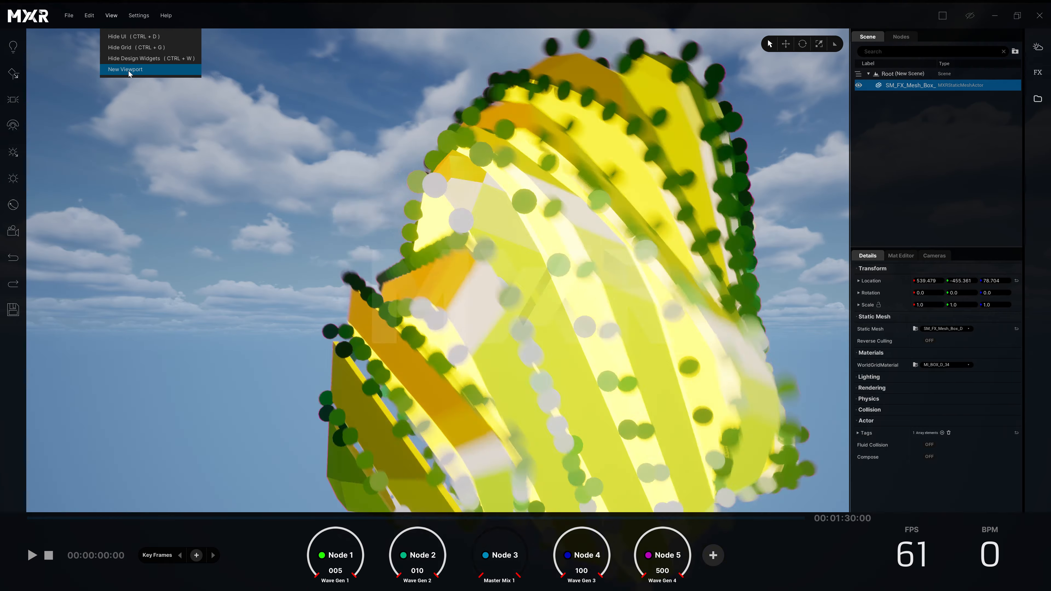
pyautogui.click(370, 361)
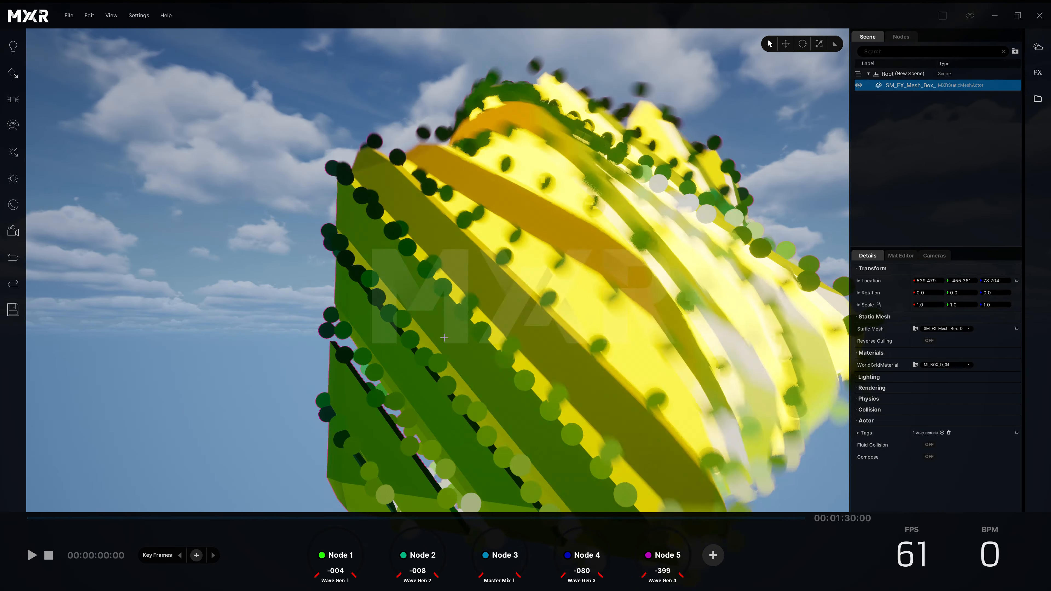
pyautogui.moveTo(369, 360); pyautogui.dragTo(49, 246)
pyautogui.press('s')
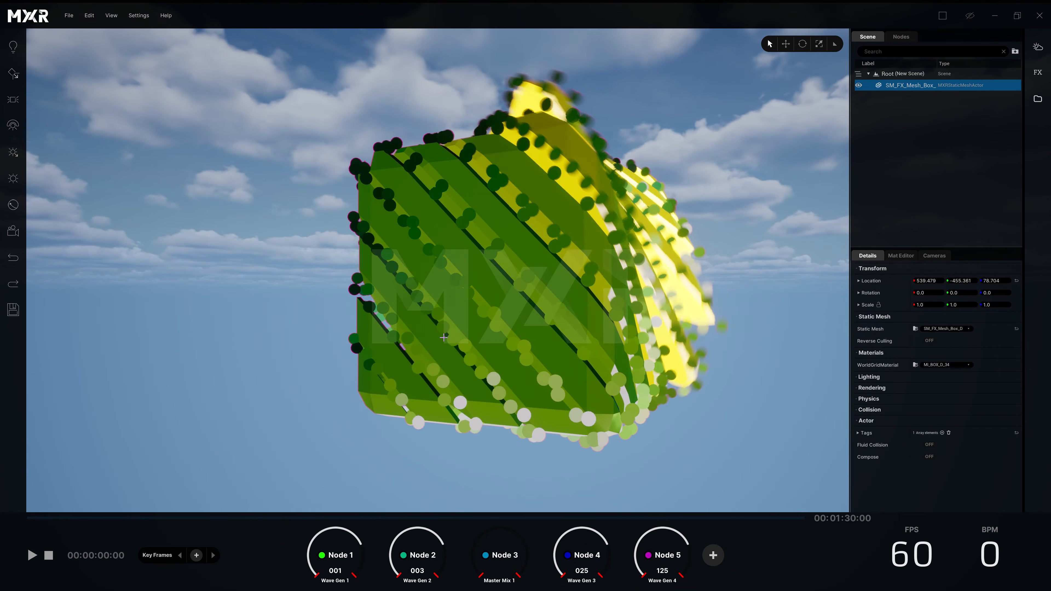
pyautogui.click(13, 231)
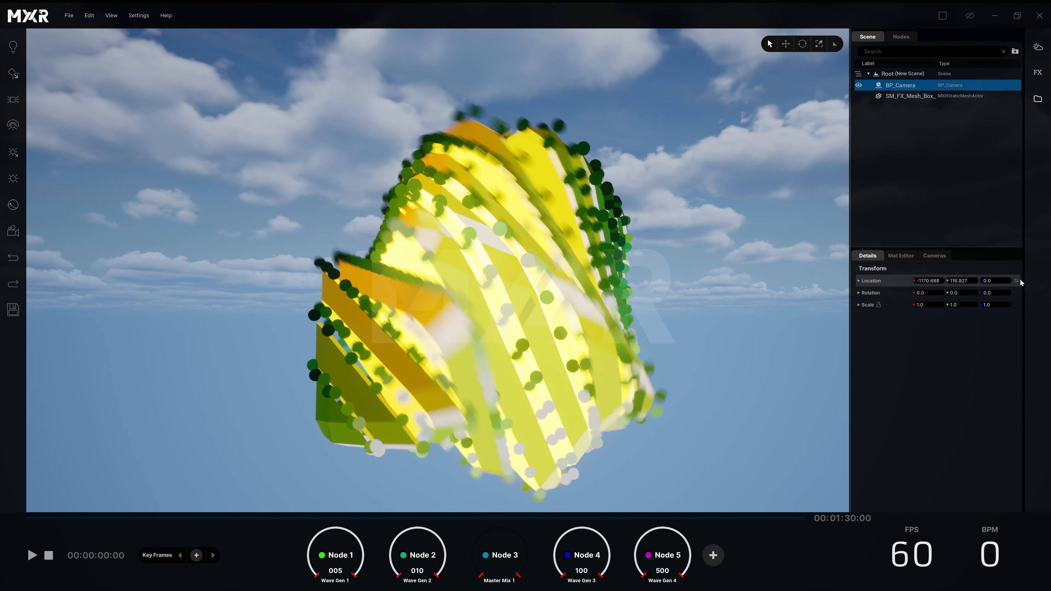
pyautogui.click(1017, 281)
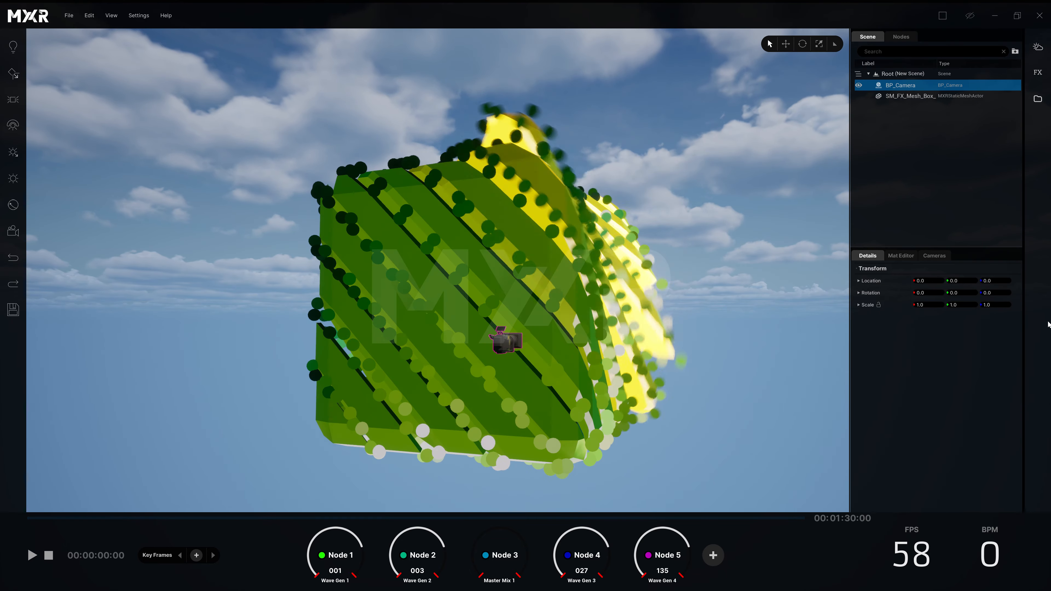
# Step: Activate the camera with orbit mode facing SM_FX_Mesh_Box_D at a distance of 2000, and set its speed to 10
pyautogui.click(936, 256)
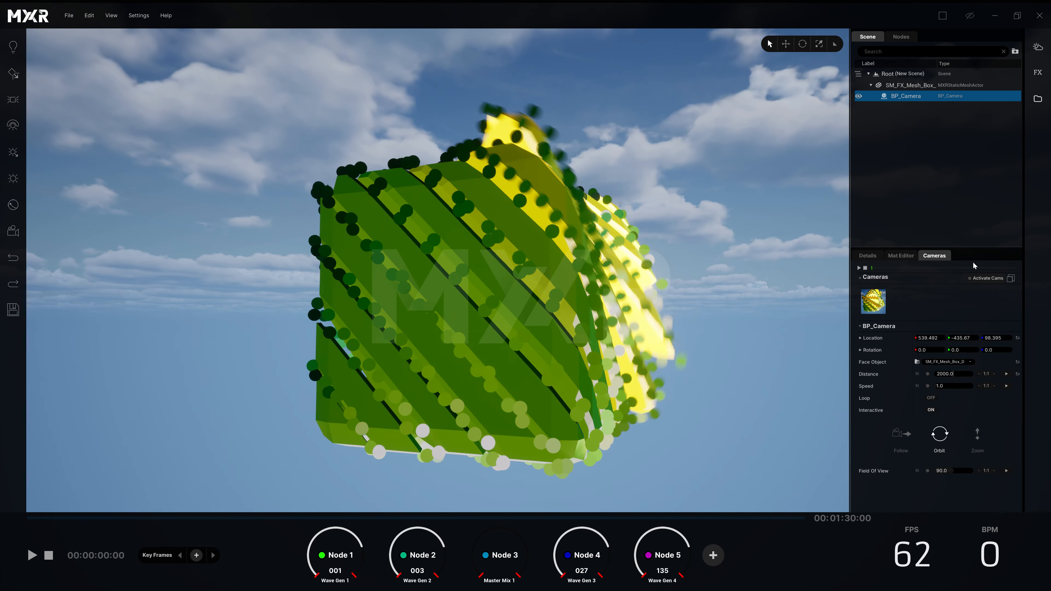
pyautogui.click(969, 279)
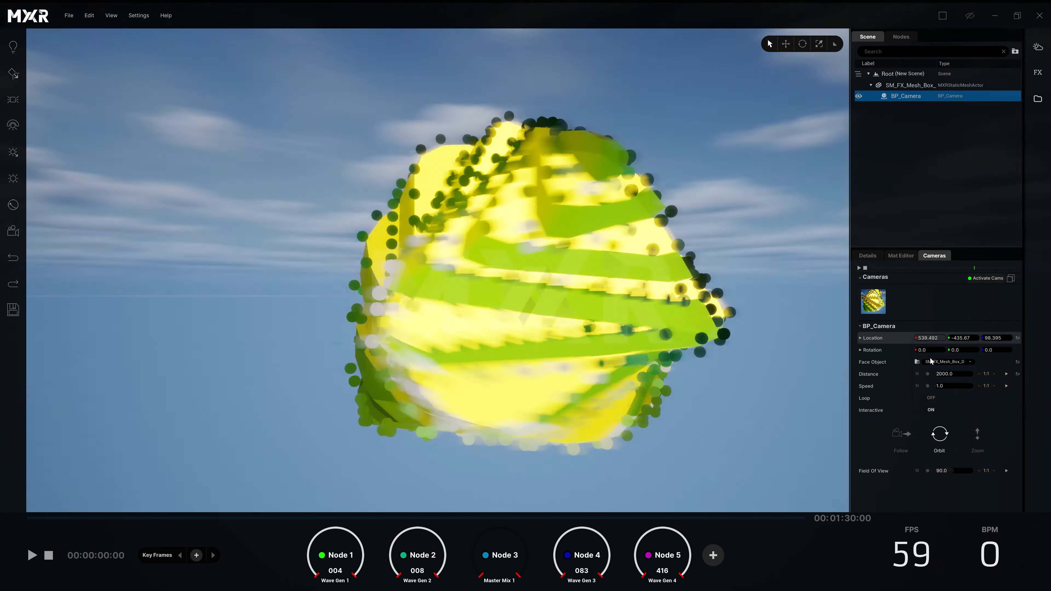
pyautogui.click(951, 386)
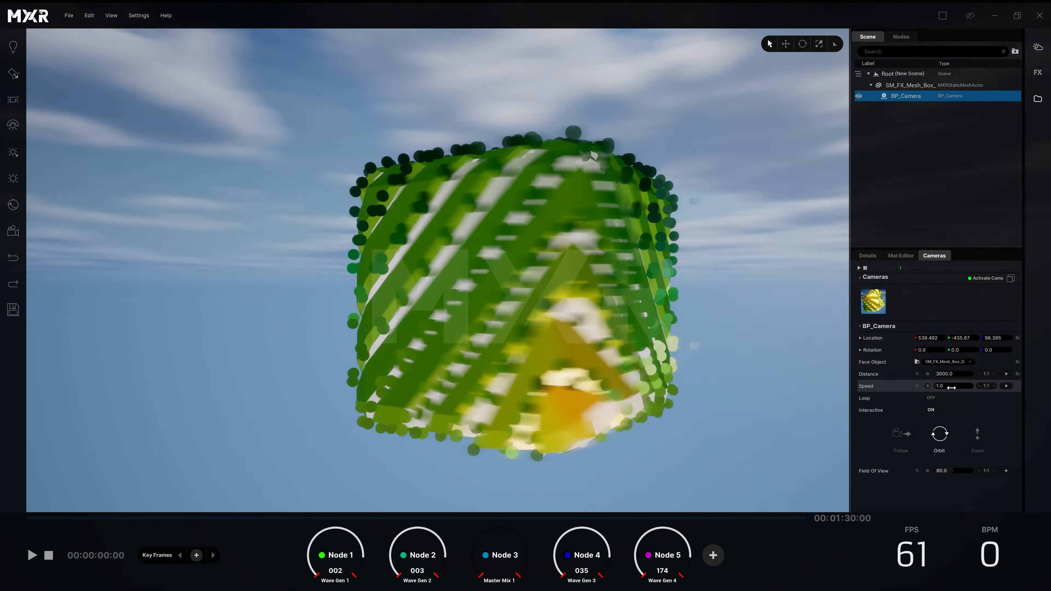
pyautogui.write('10')
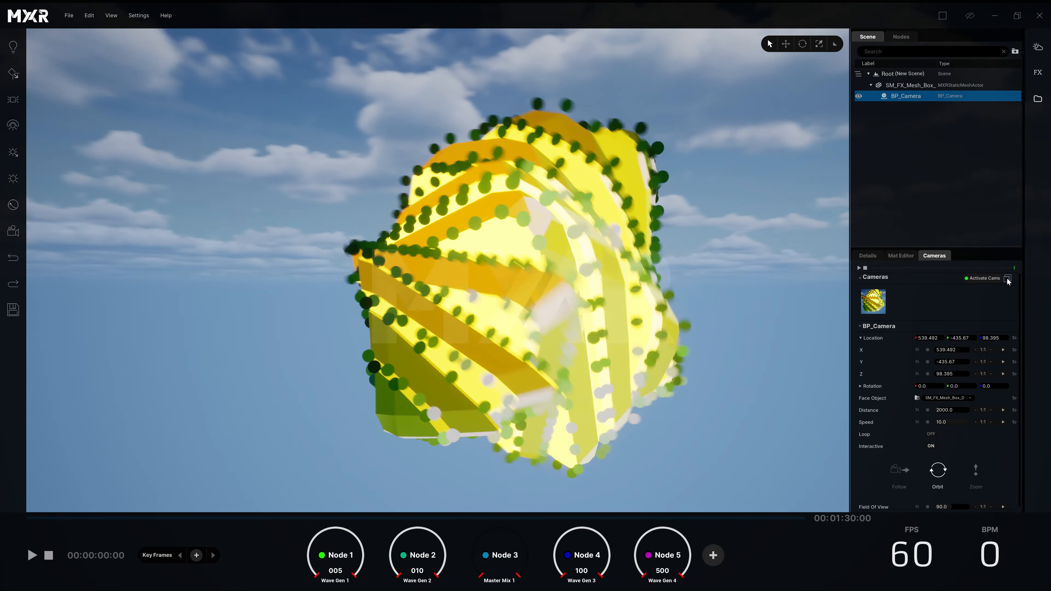
# Step: Open the camera's output in its own window and arrange it side by side with the main MXR window
pyautogui.click(111, 17)
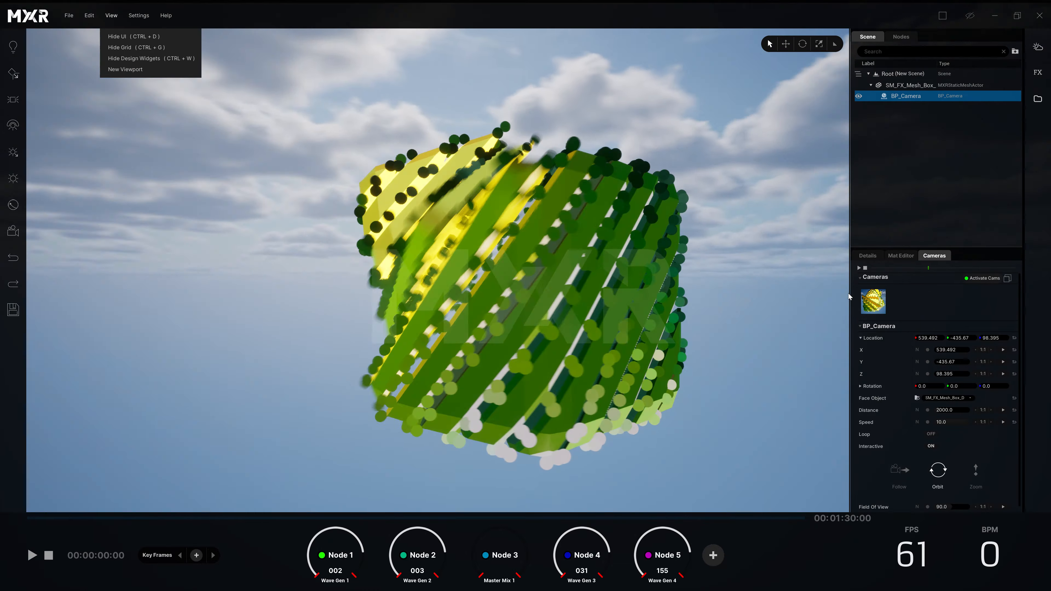
pyautogui.click(945, 304)
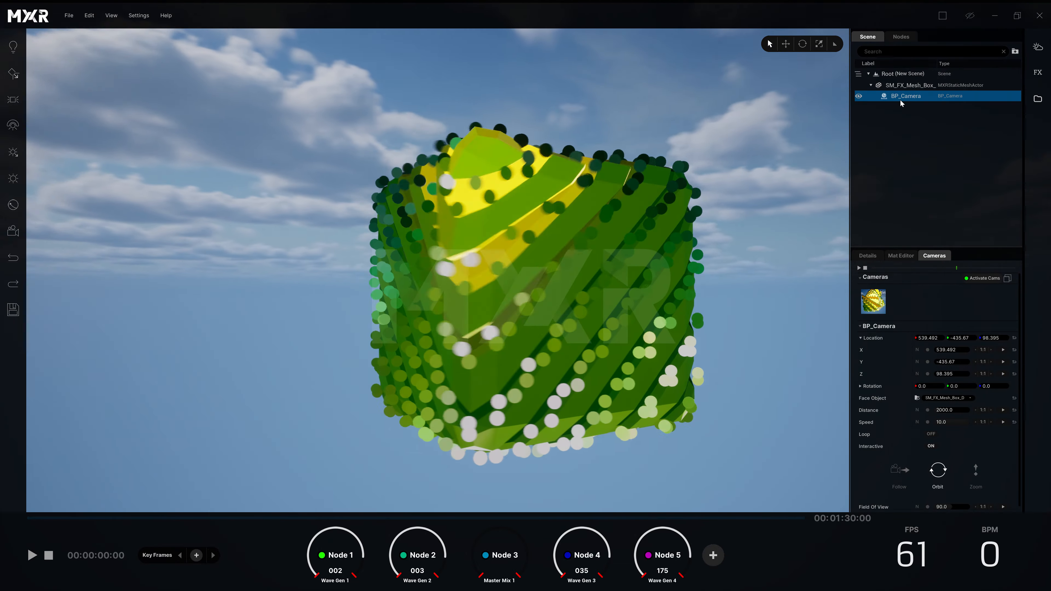
pyautogui.click(1007, 277)
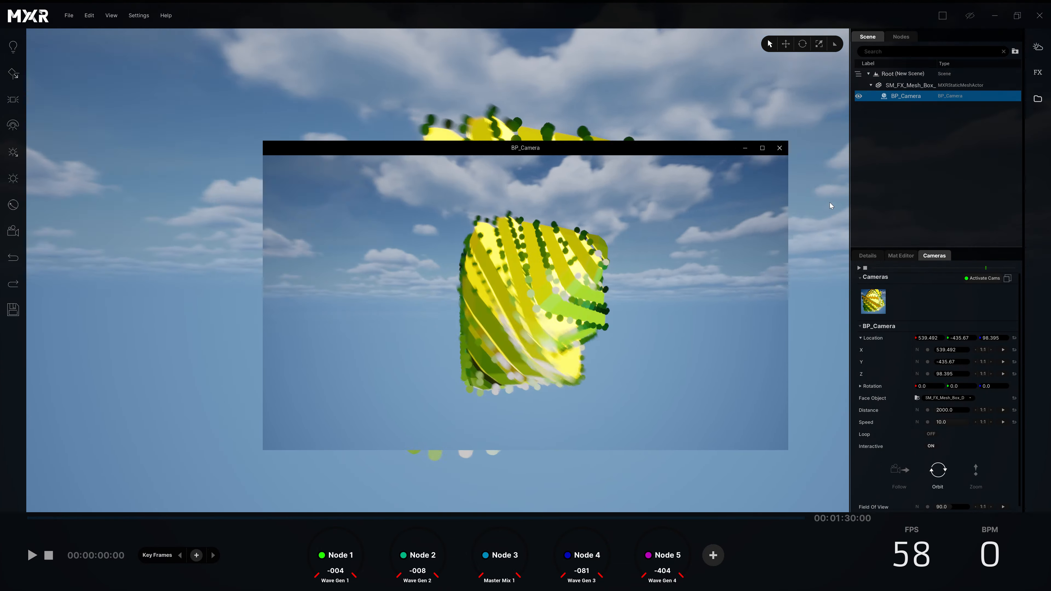
pyautogui.moveTo(661, 141); pyautogui.dragTo(453, 69)
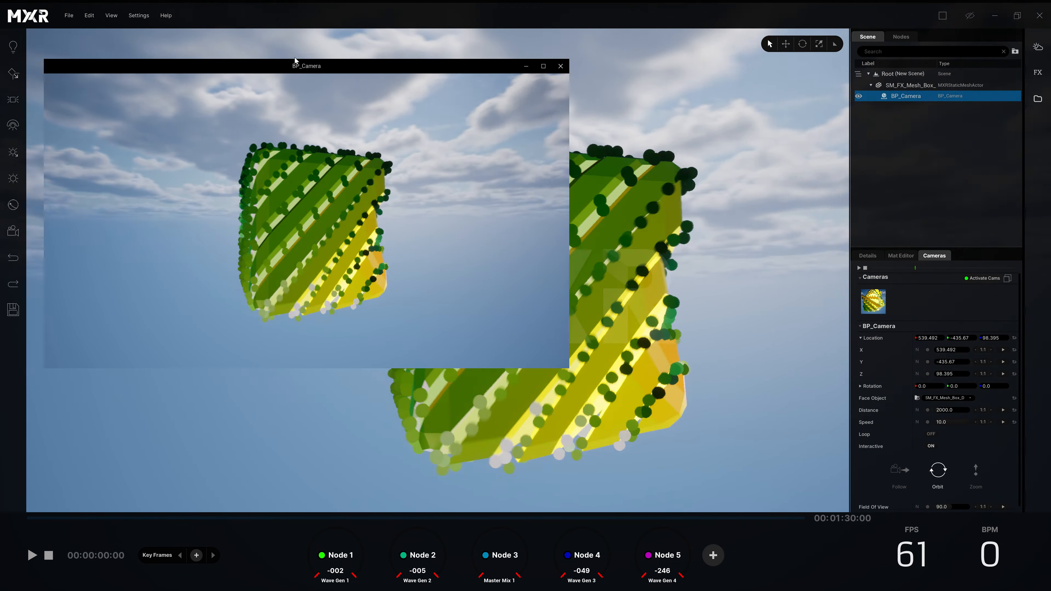
pyautogui.moveTo(363, 67); pyautogui.dragTo(1, 98)
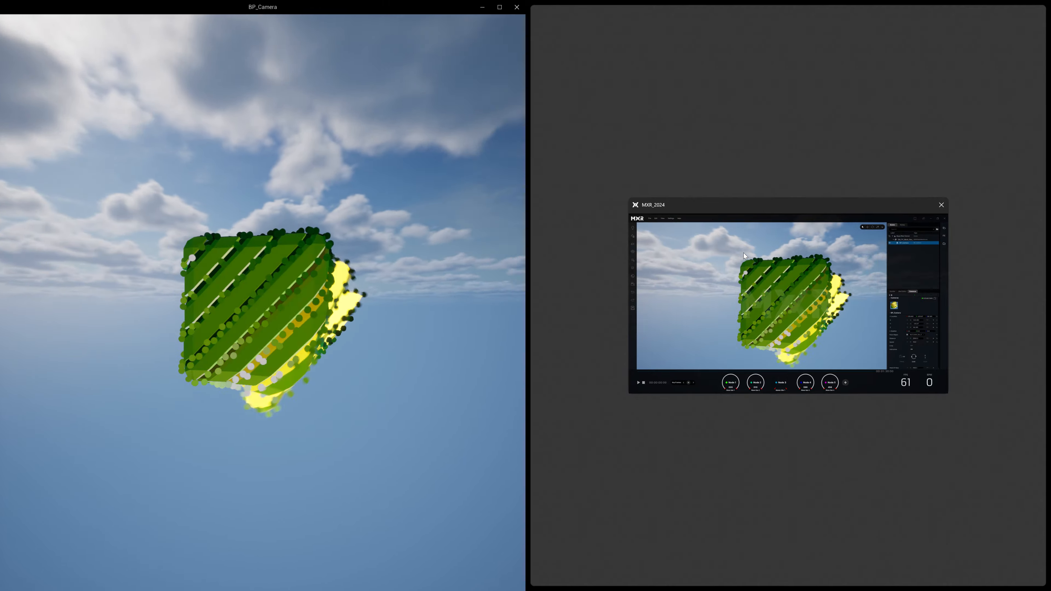
pyautogui.click(743, 253)
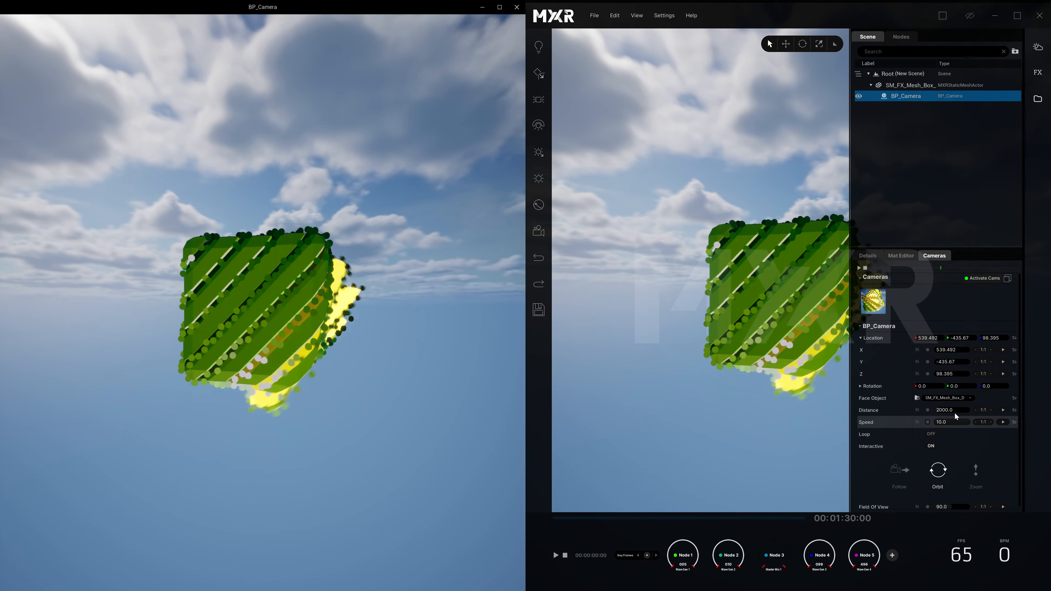
pyautogui.click(954, 409)
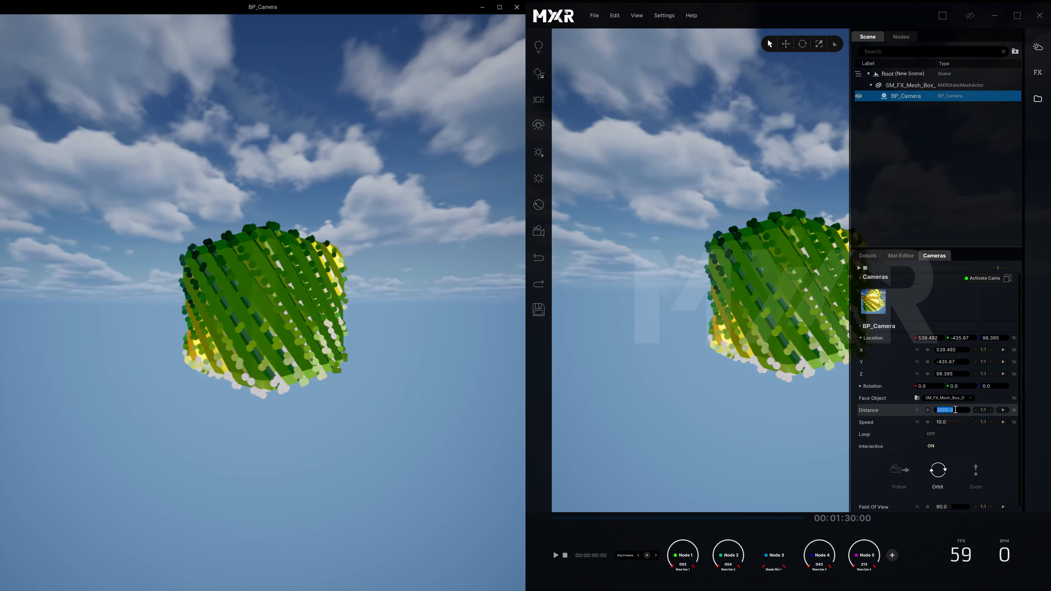
pyautogui.click(554, 364)
pyautogui.click(645, 364)
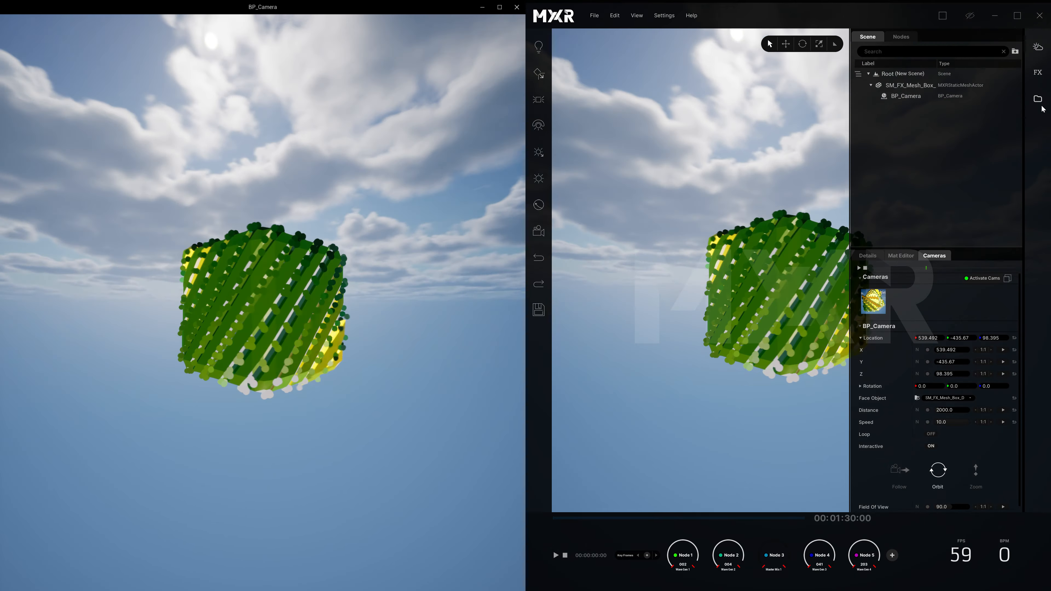
# Step: Place the SM_FX_Mesh_Dodecahedron_A mesh from the content library into the scene beside the box mesh
pyautogui.click(1038, 101)
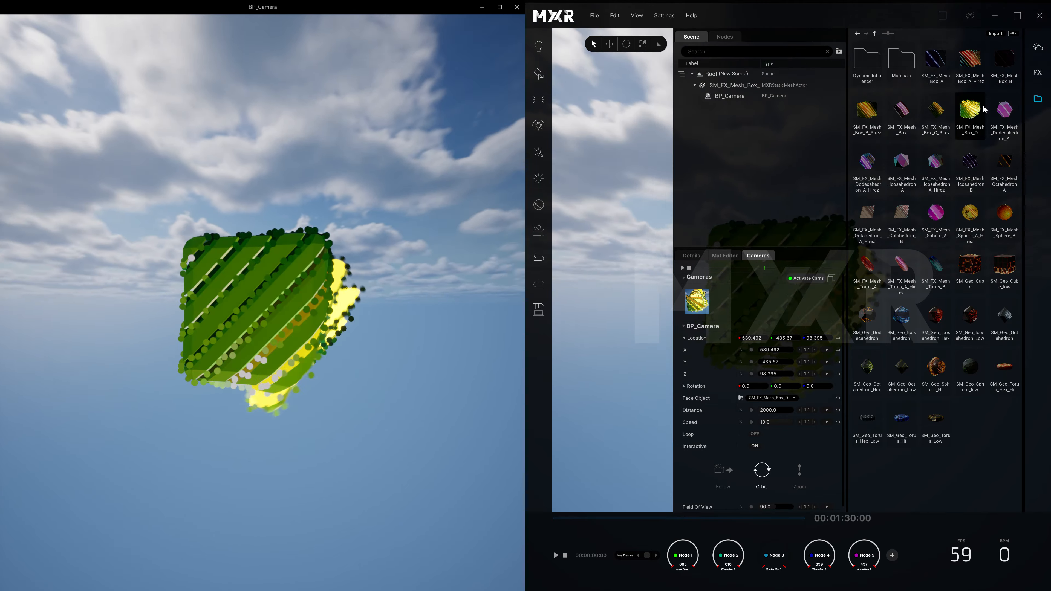
pyautogui.moveTo(1003, 109); pyautogui.dragTo(620, 239)
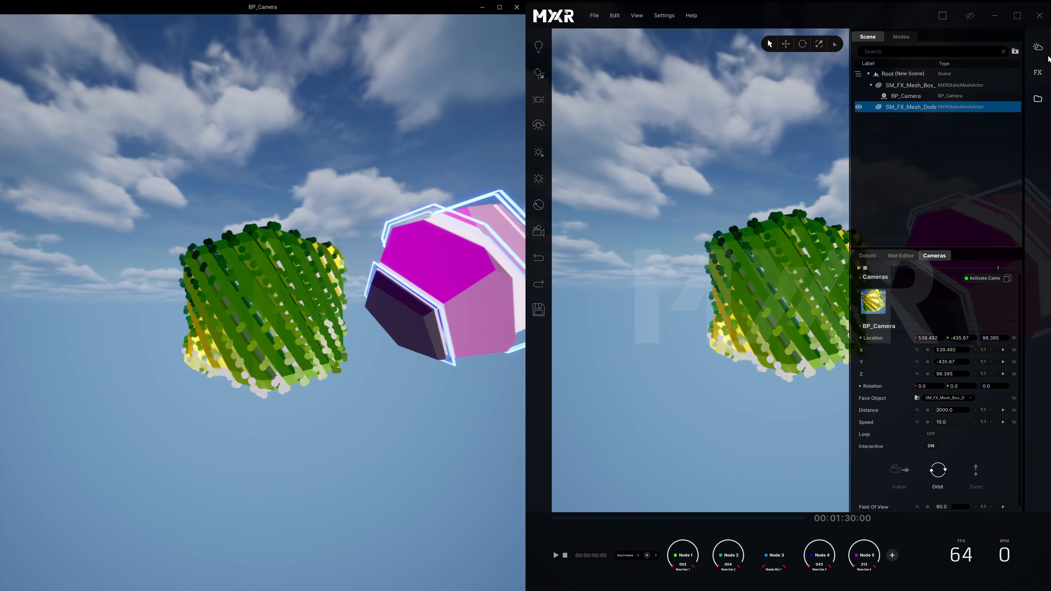
# Step: Set the weather preset to Dusk and animate the time of day at a speed of 50
pyautogui.click(1038, 47)
pyautogui.click(990, 142)
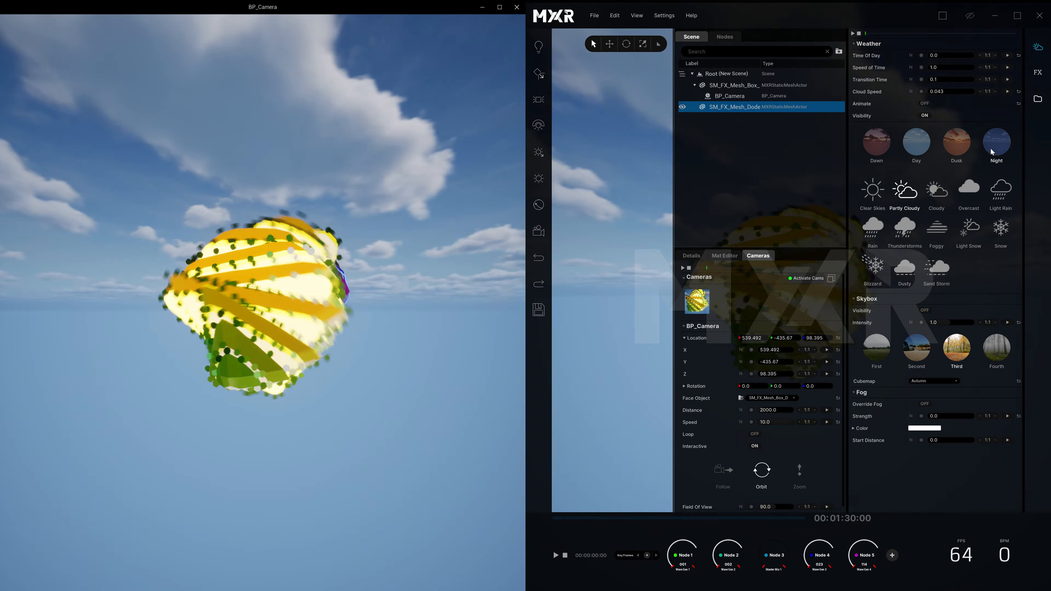
pyautogui.click(957, 150)
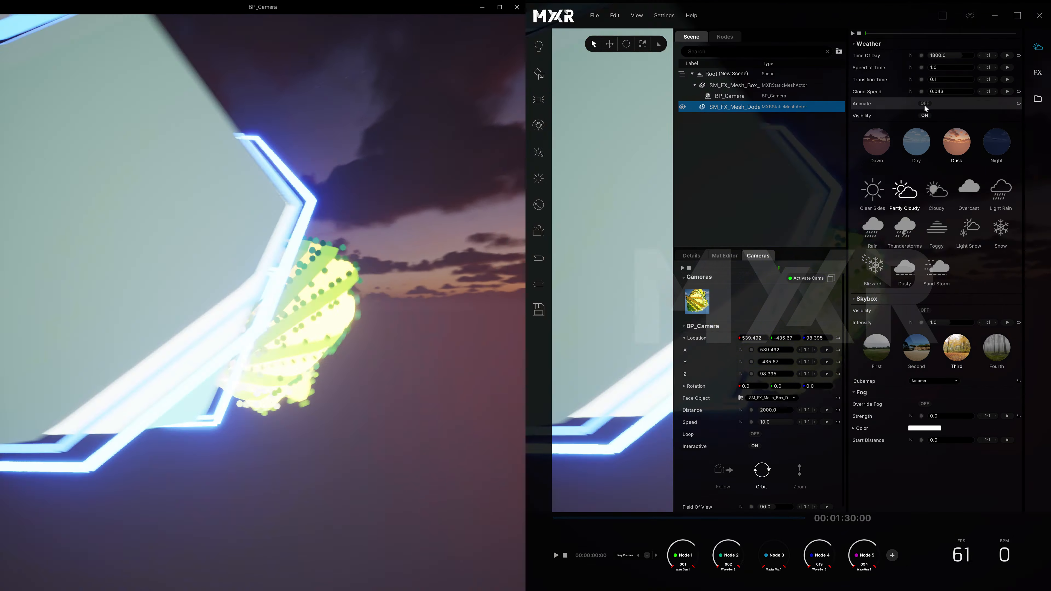
pyautogui.click(924, 104)
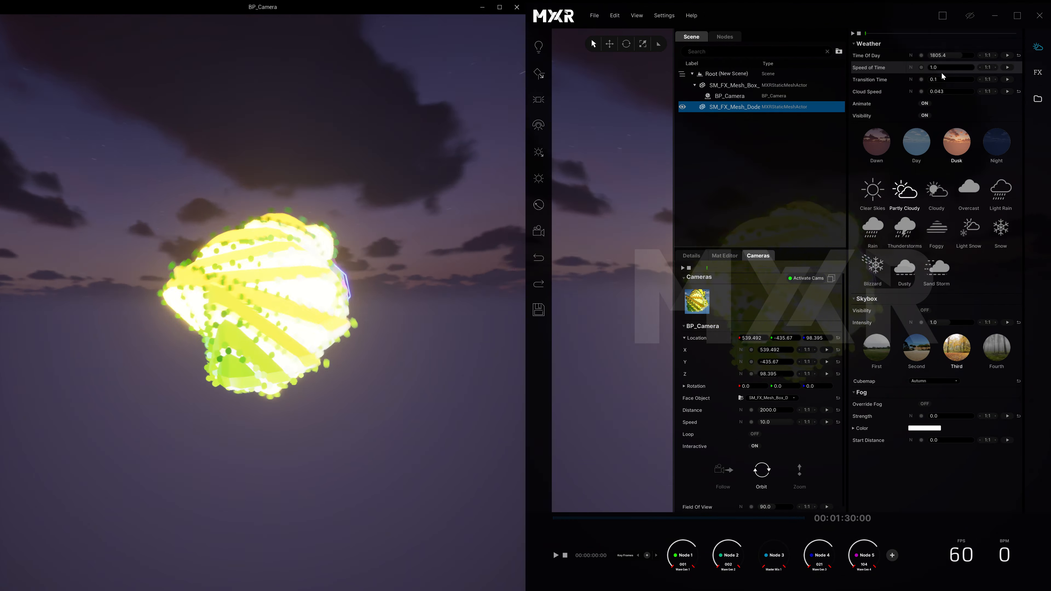
pyautogui.write('50')
pyautogui.press('Return')
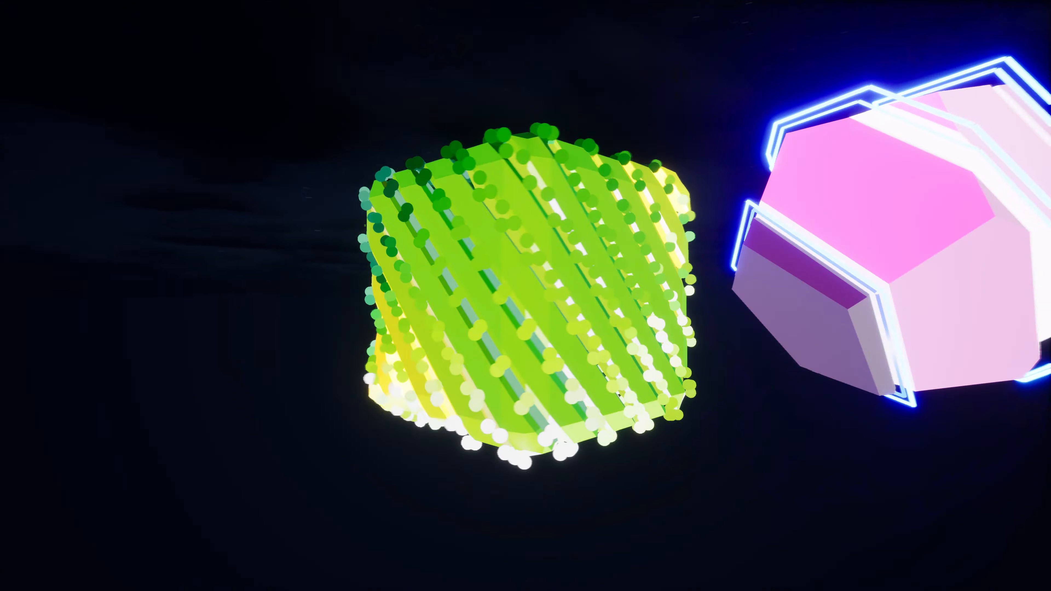
# Step: Close the full-screen camera output window and maximize the main MXR window
pyautogui.hotkey('alt', 'Tab')
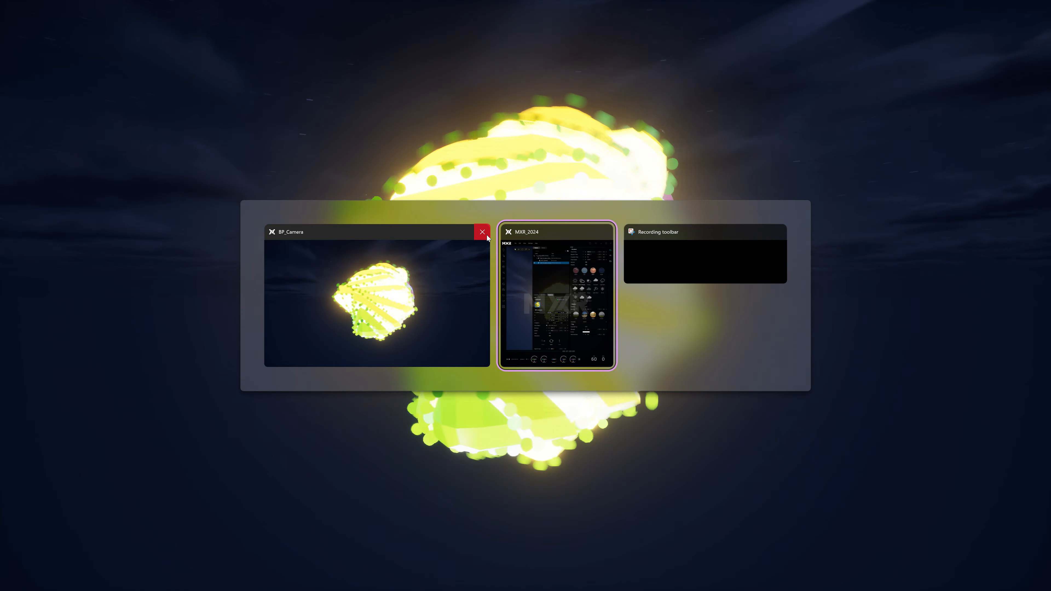
pyautogui.click(486, 235)
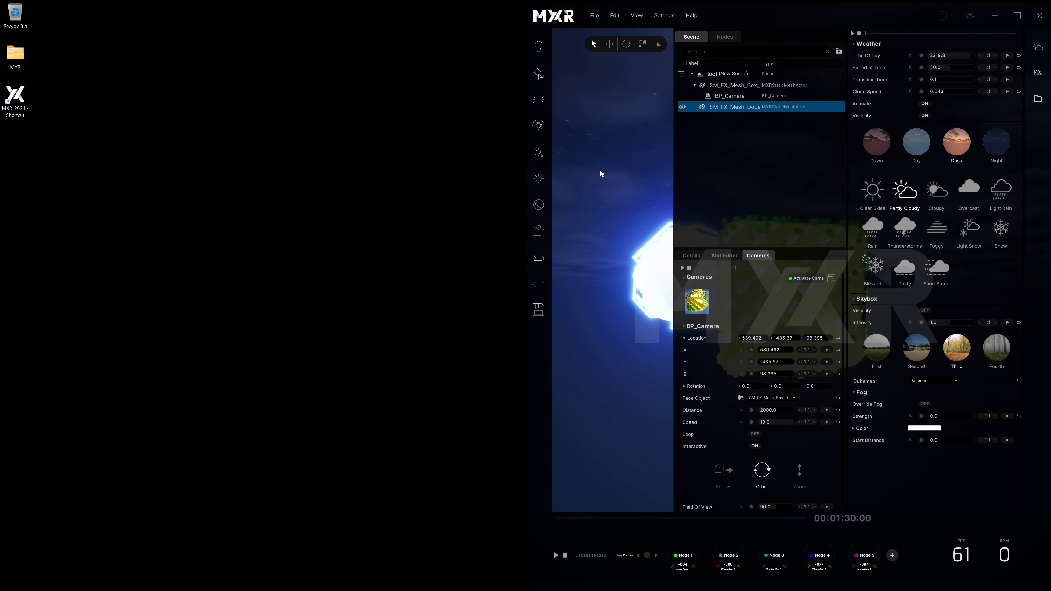
pyautogui.click(1018, 16)
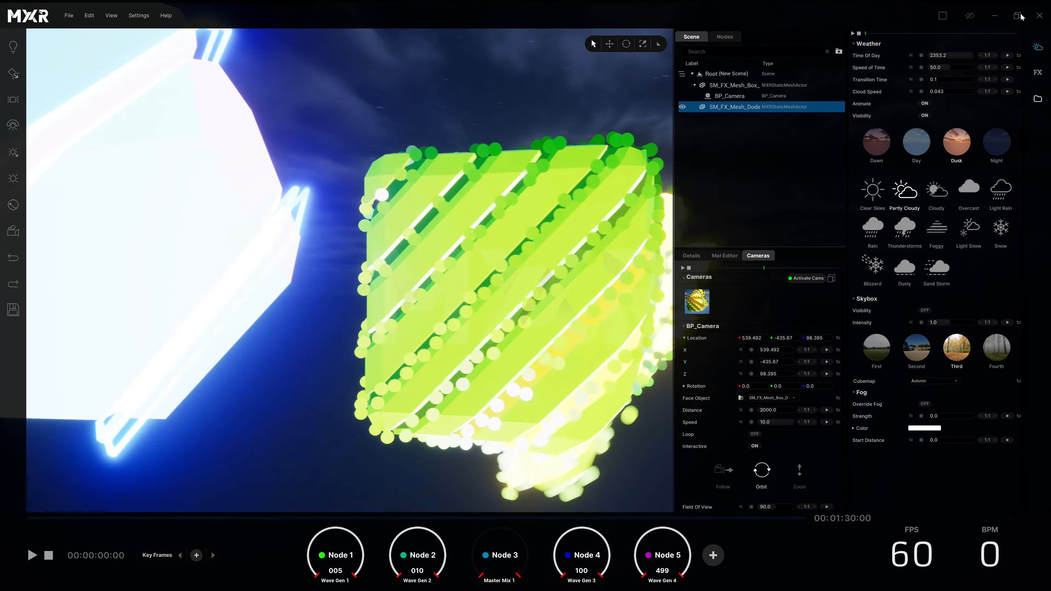